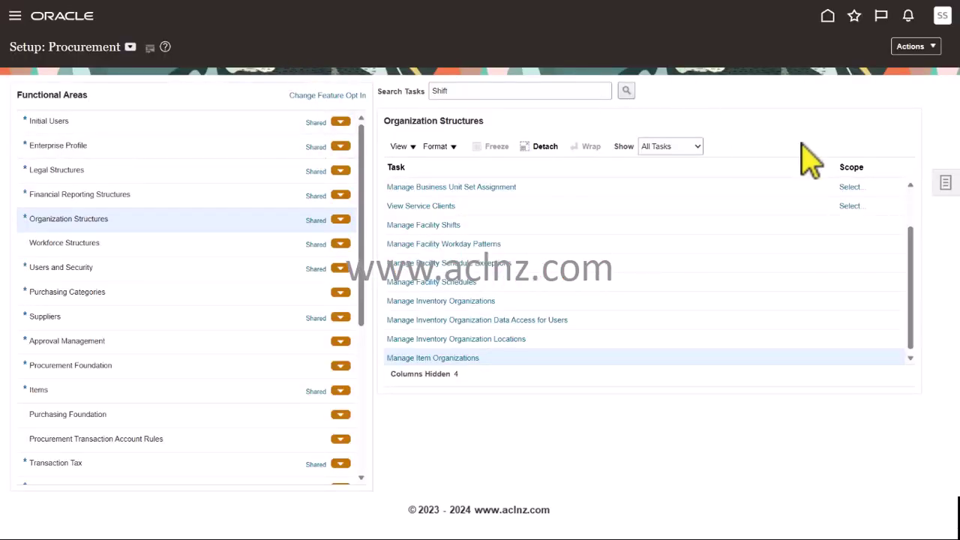
- Check the application's release and database compatibility version in the About This Application details
left_click(948, 21)
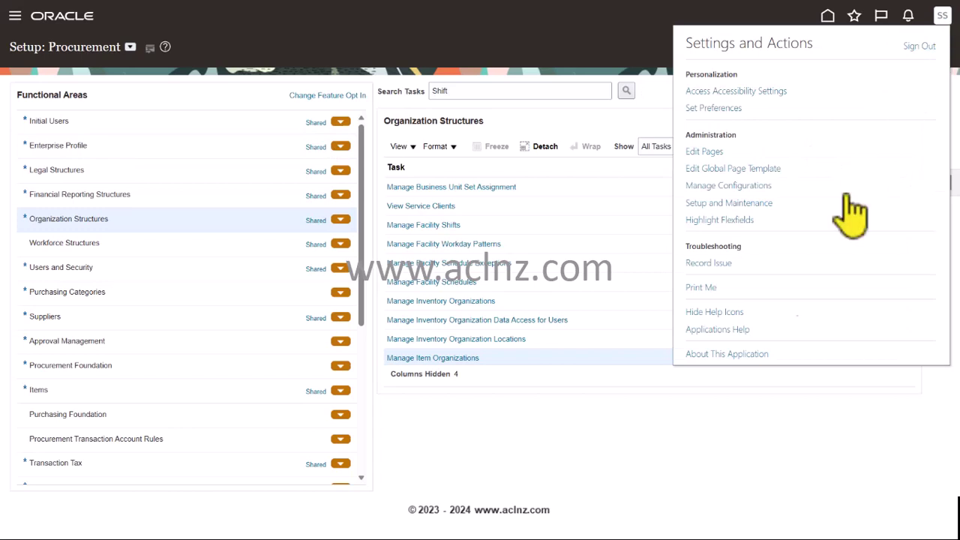
left_click(727, 354)
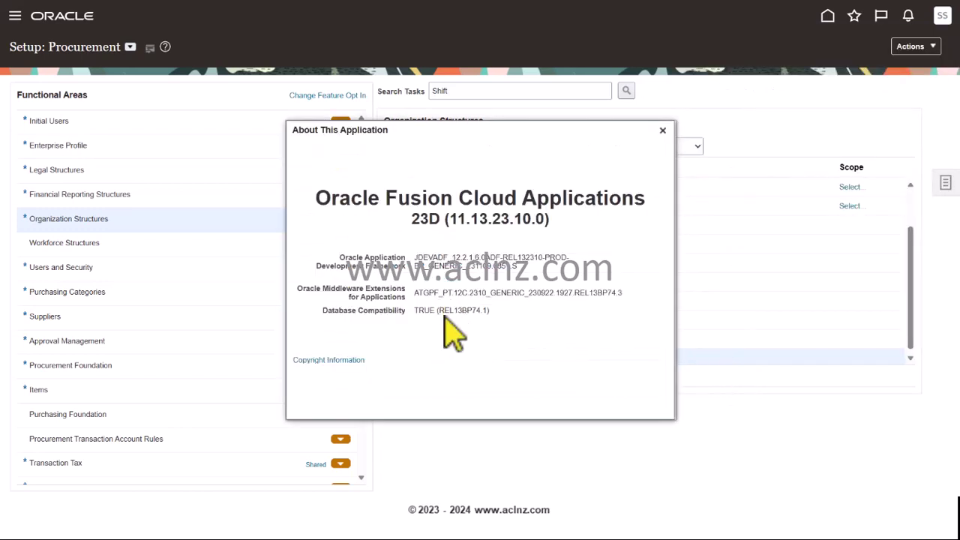
left_click_drag(439, 310, 463, 309)
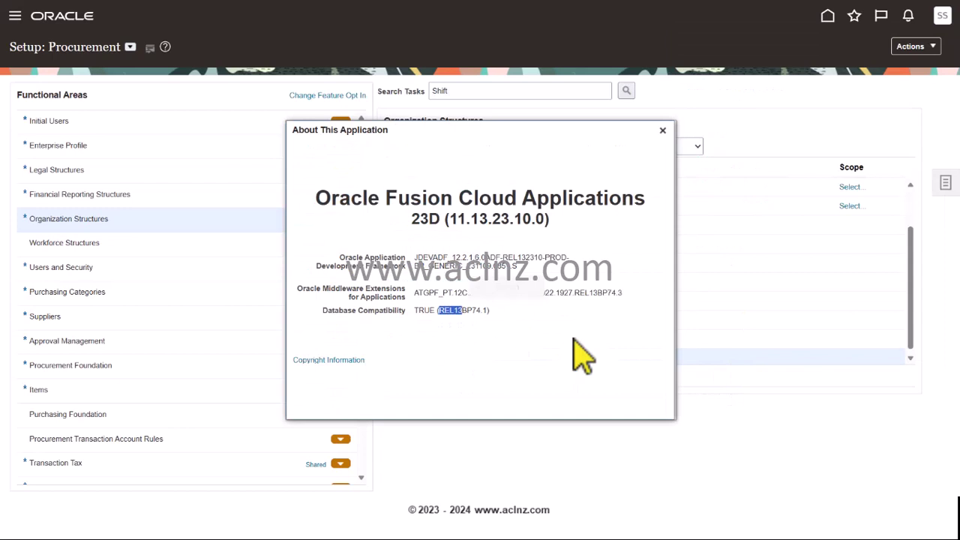
left_click_drag(411, 218, 438, 218)
left_click(663, 130)
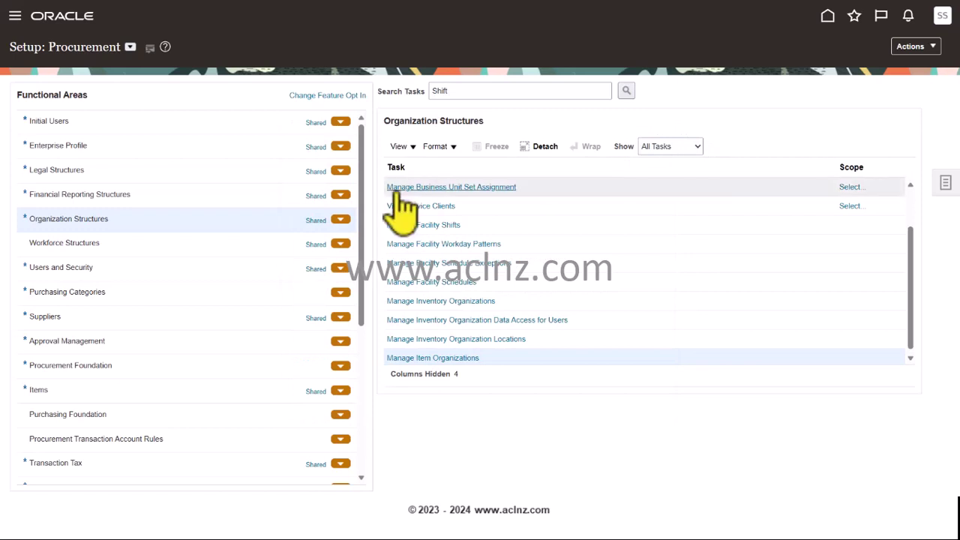
- Open the Manage Inventory Organizations task and start creating a new inventory organization
left_click(525, 301)
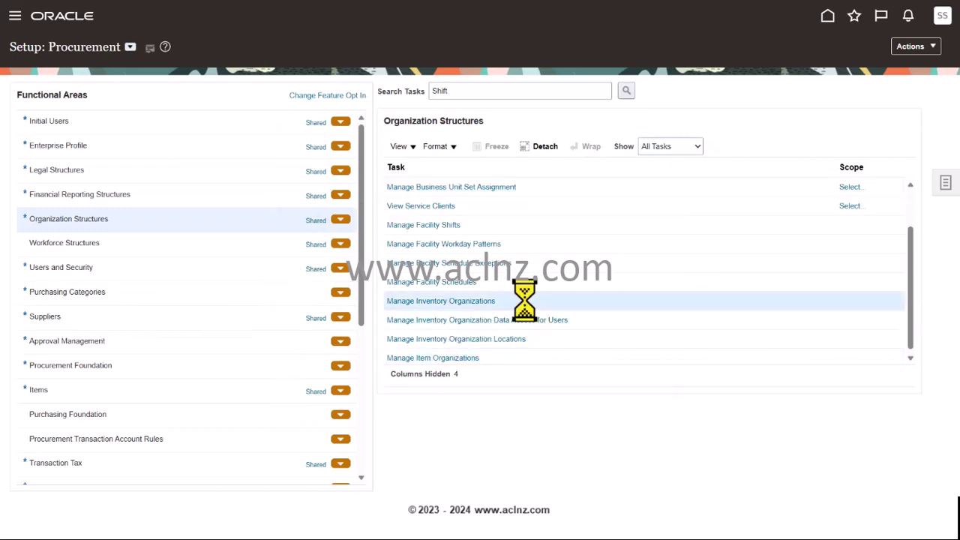
left_click(475, 303)
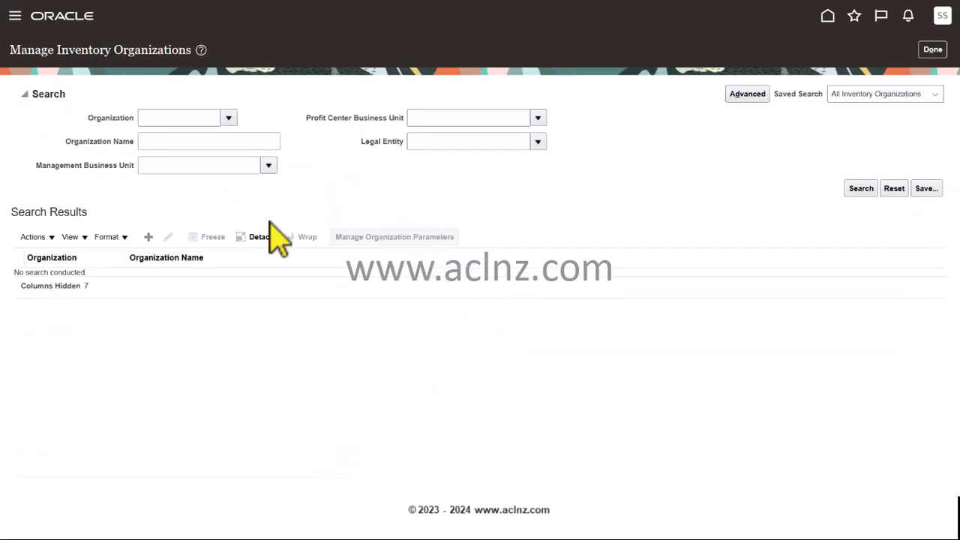
left_click(148, 237)
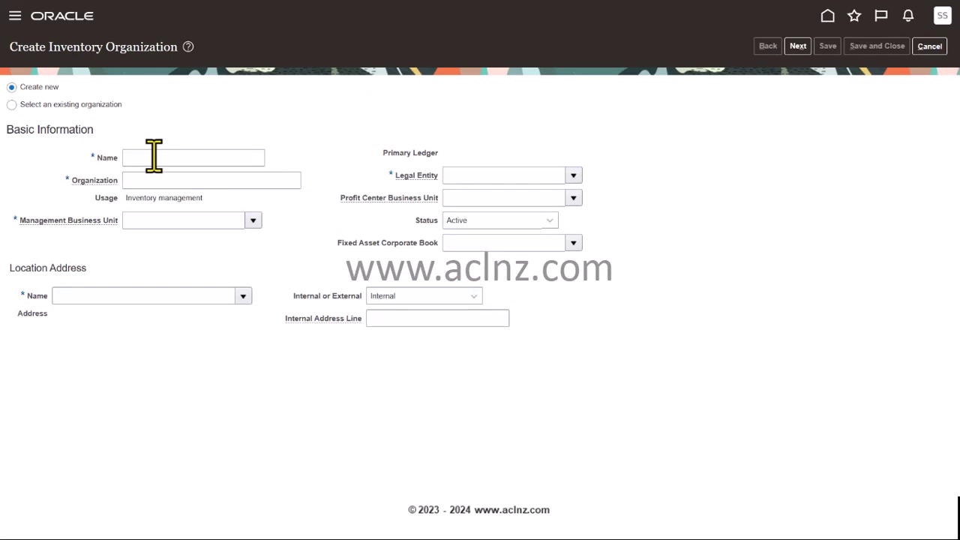
- Name the new inventory organization Orange Auckland Inv Org and give it the organization code OR_AKL
left_click(150, 154)
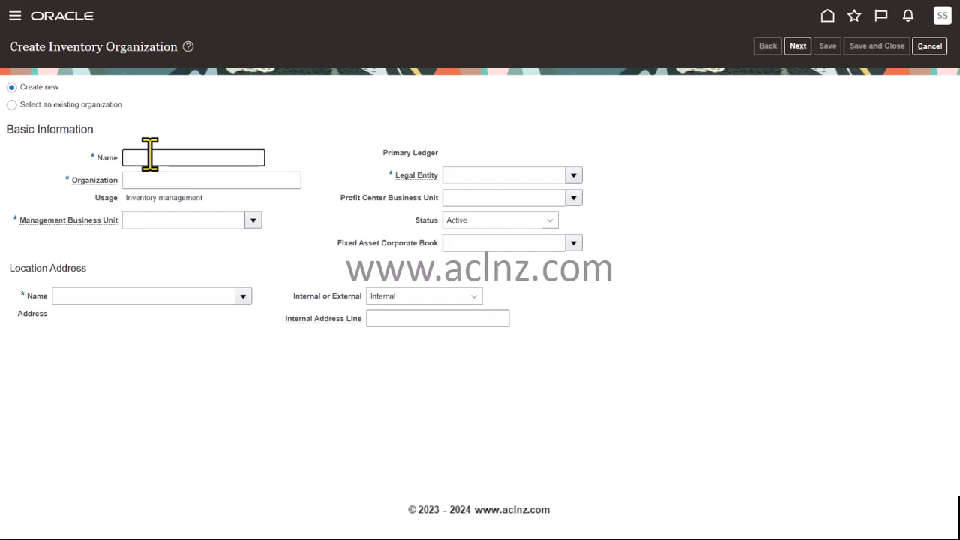
type("Orange Auckland Inventory Org")
key("Left")
key("Left")
key("Left")
key("Left")
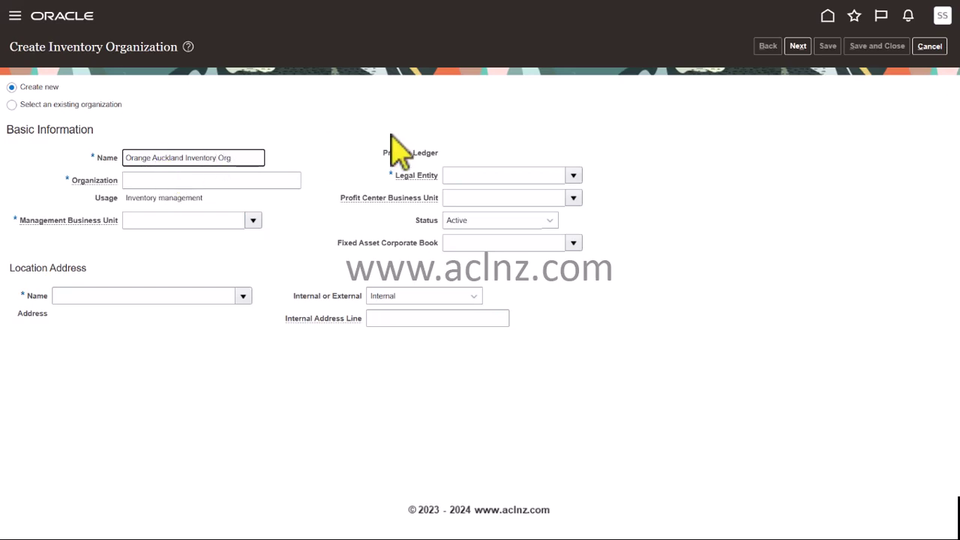
key("BackSpace")
key("BackSpace")
key("BackSpace")
key("BackSpace")
key("BackSpace")
key("BackSpace")
left_click(255, 177)
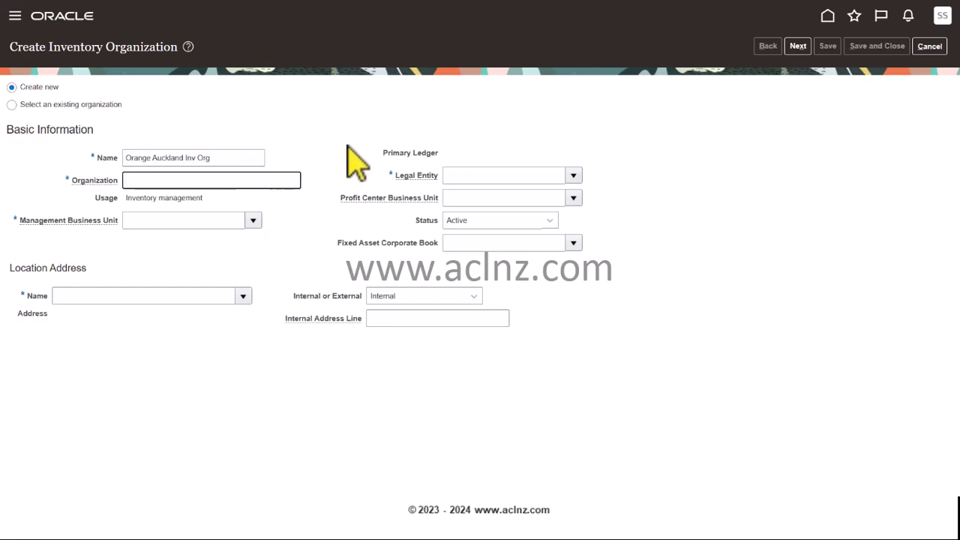
type("OR_AKL")
- Assign Orange Auckland Business Unit as the management business unit and Orange New Zealand Limited as the legal entity
left_click(252, 220)
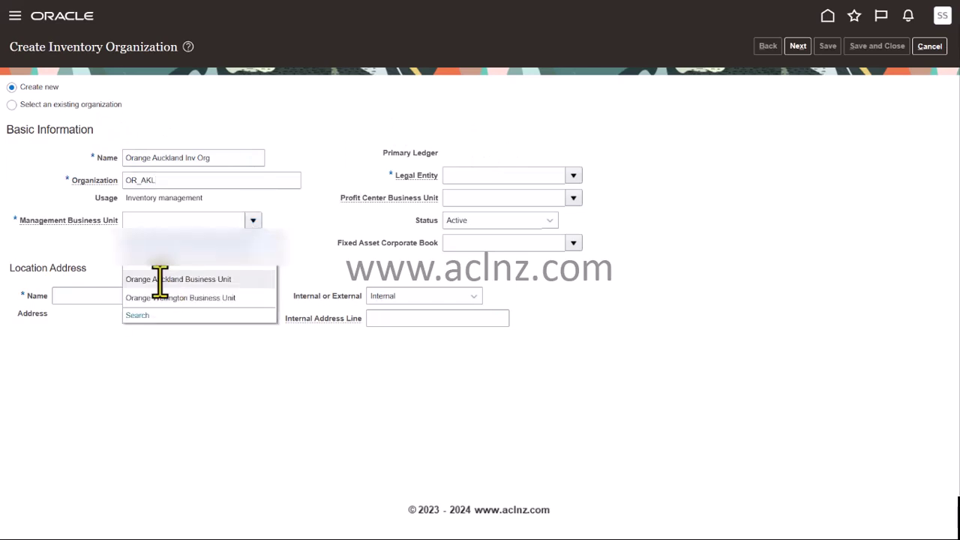
left_click(160, 279)
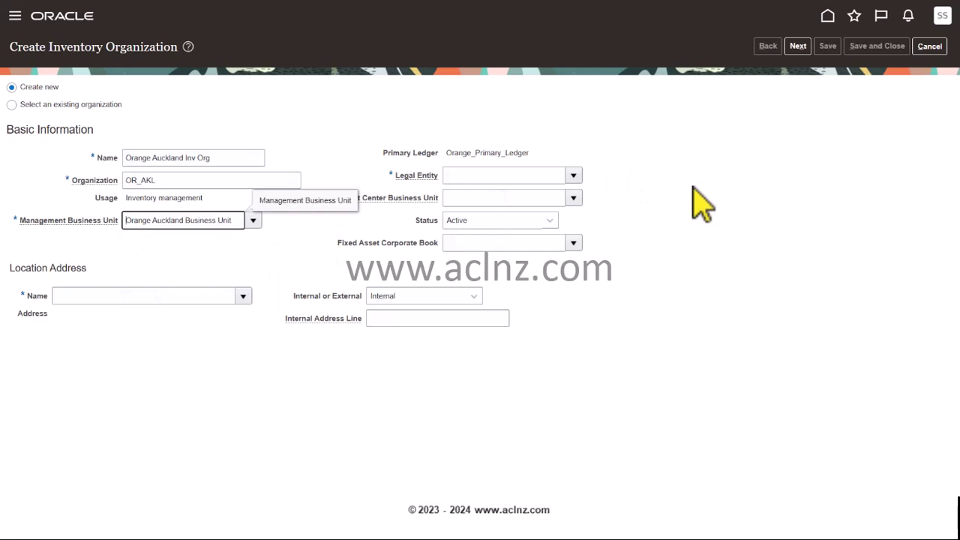
left_click(575, 175)
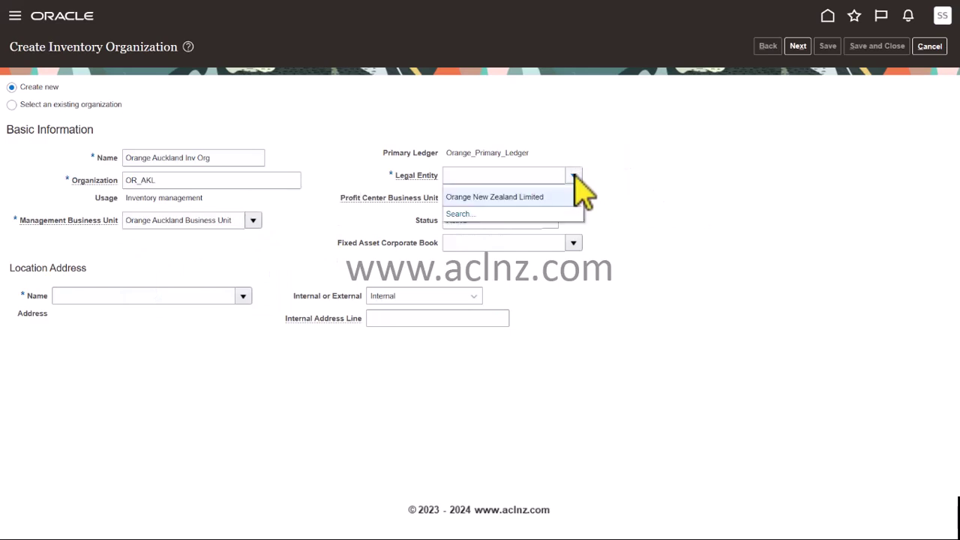
left_click(517, 197)
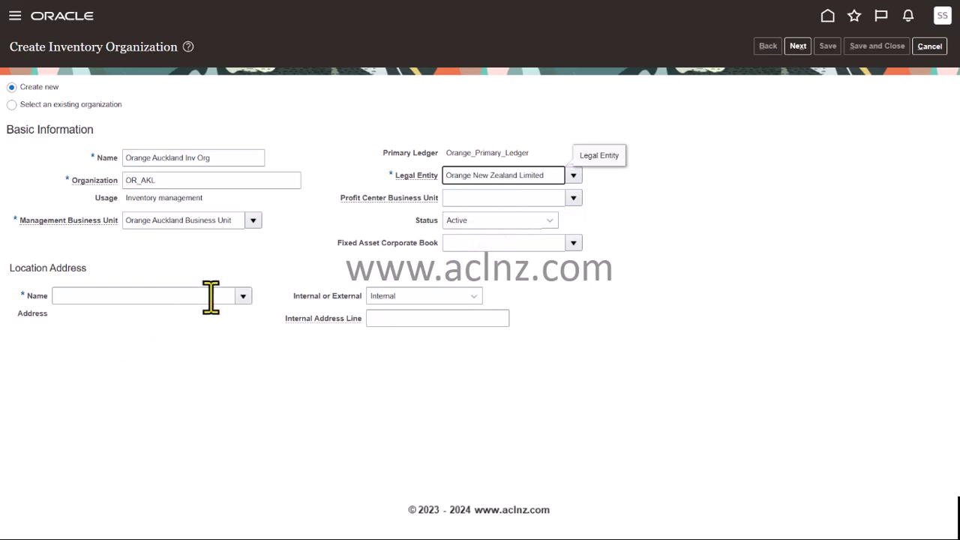
- Set the location address to AKL Main Warehouse and continue to the organization parameters
left_click(161, 296)
type("A")
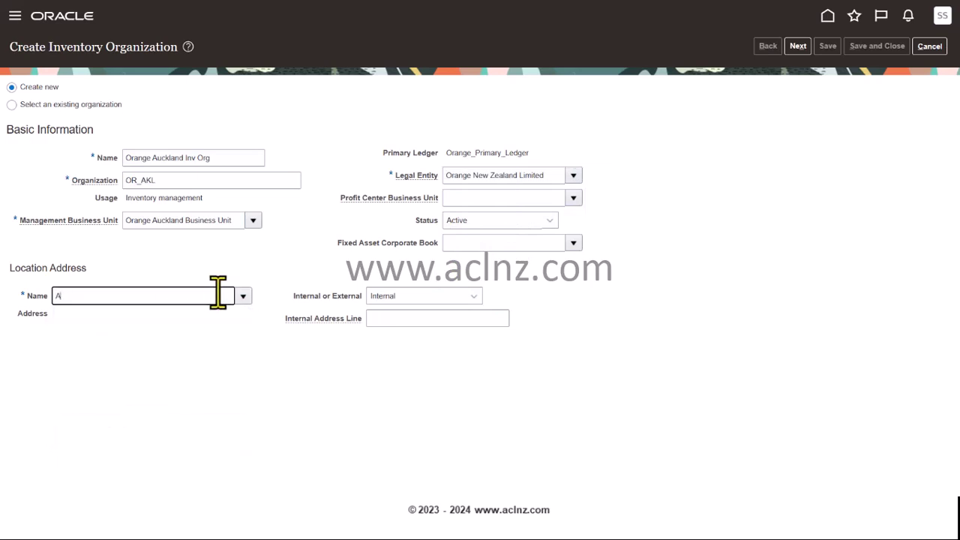
type("KL")
key("Tab")
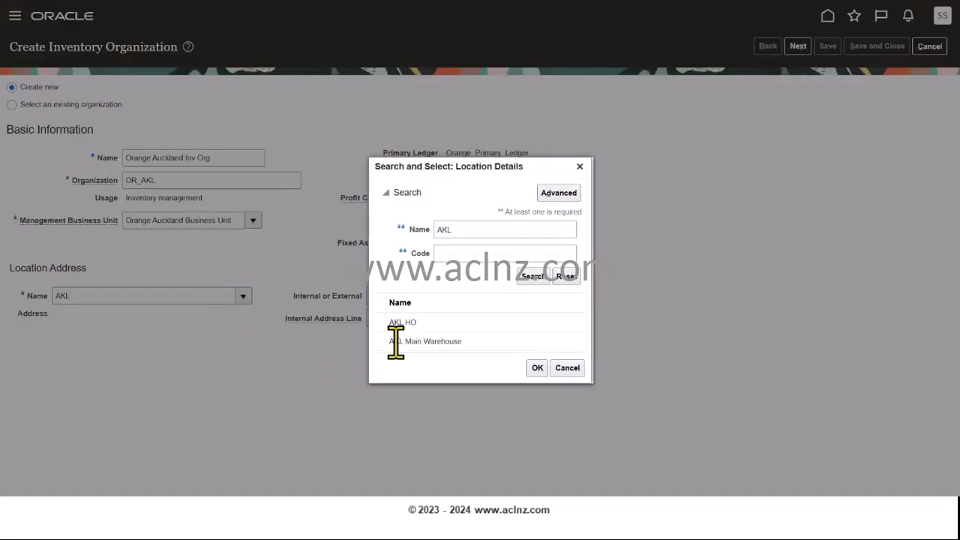
left_click(425, 341)
left_click(538, 368)
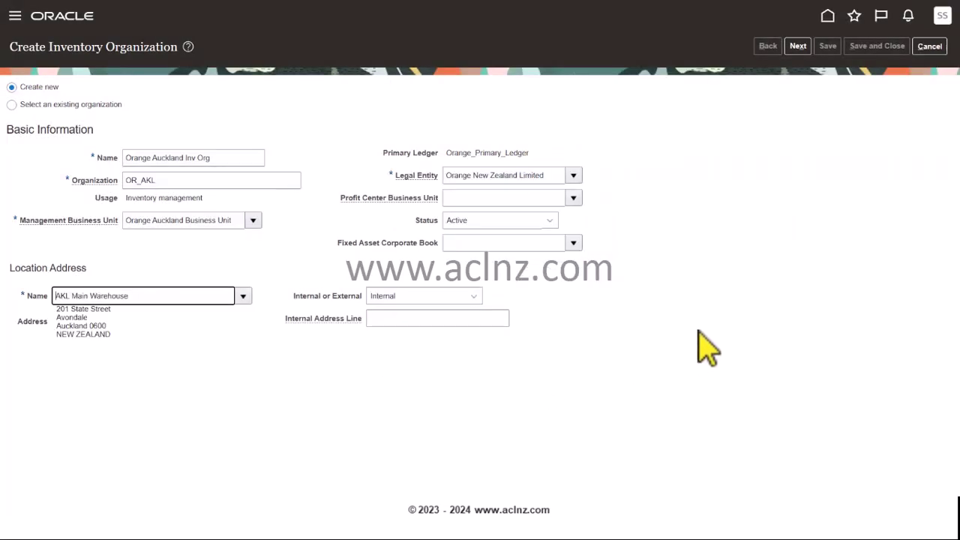
left_click(799, 46)
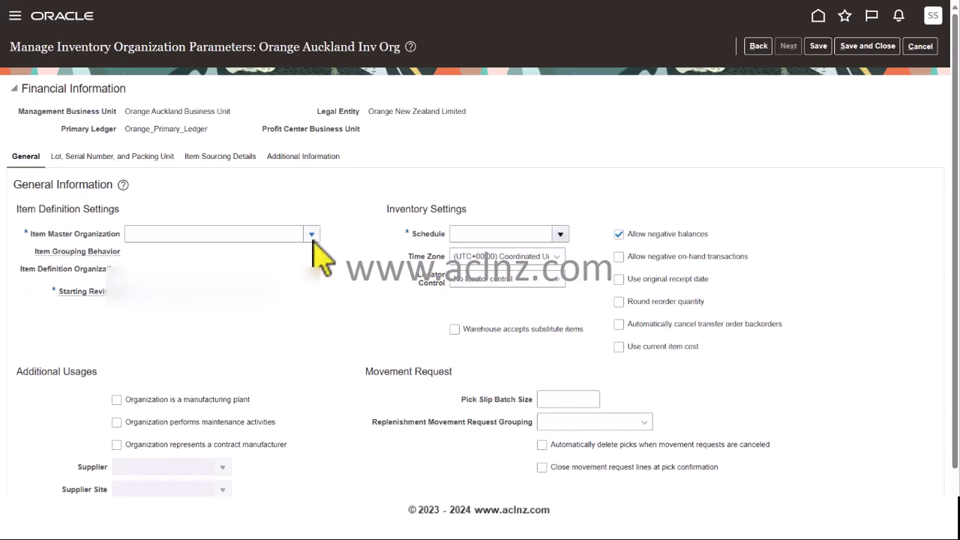
- Set the item master organization to Orange Inventory Master and the item grouping behavior to Definition Organization
left_click(312, 235)
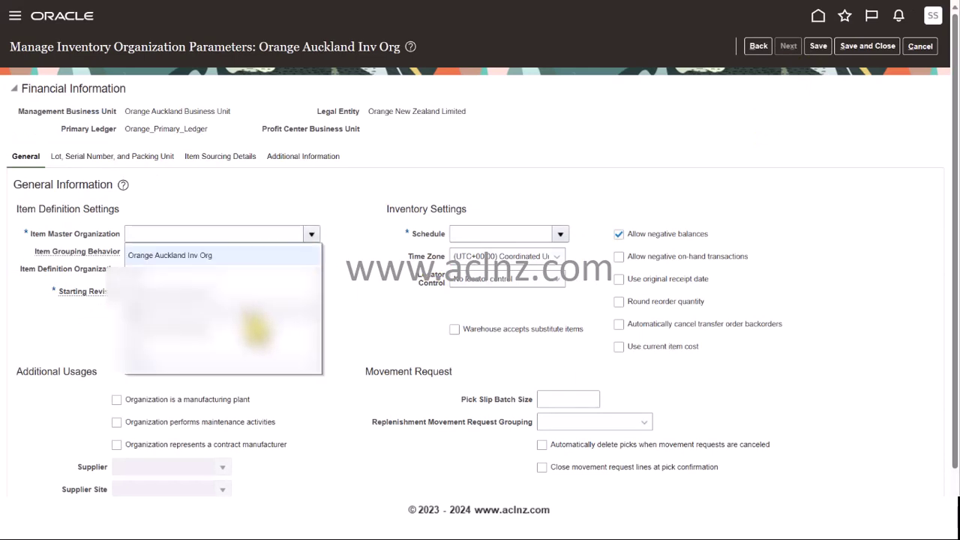
left_click(256, 343)
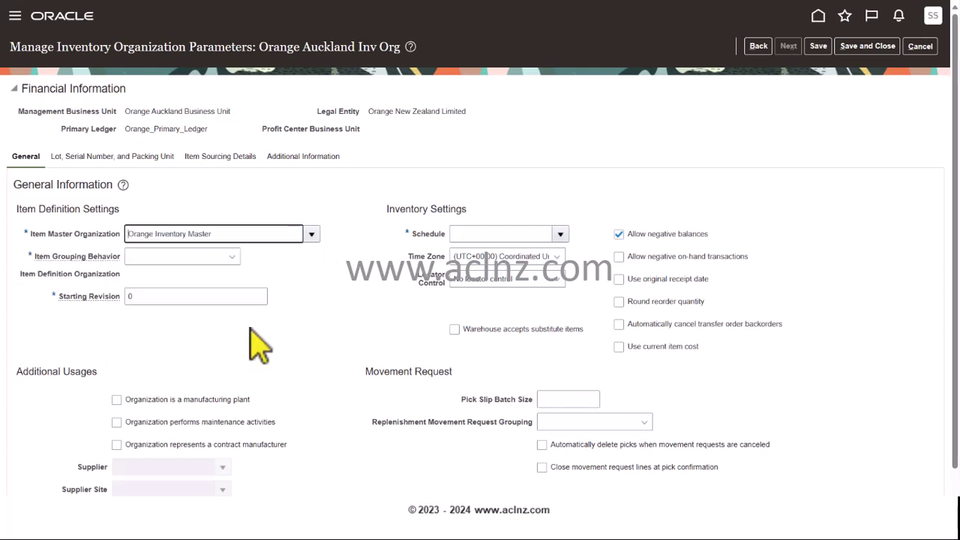
left_click(232, 257)
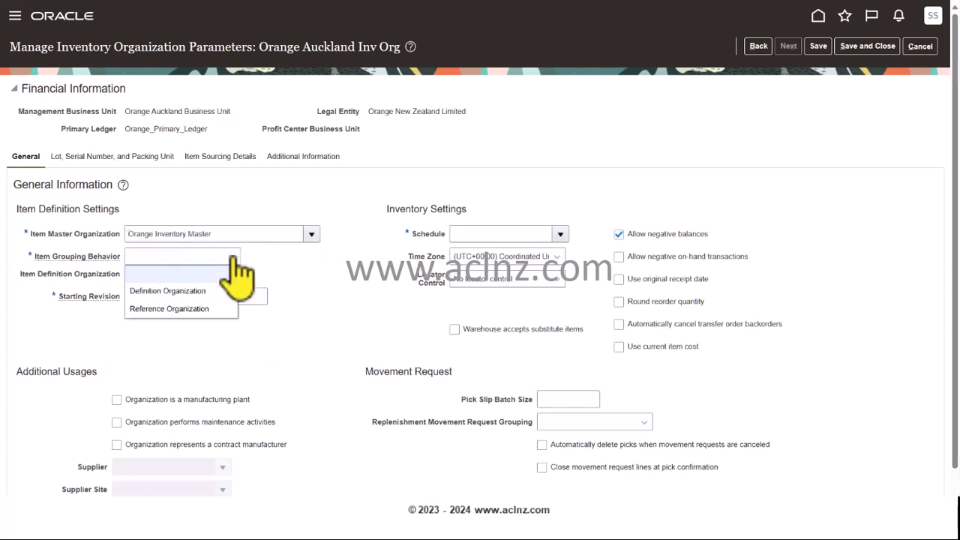
left_click(212, 291)
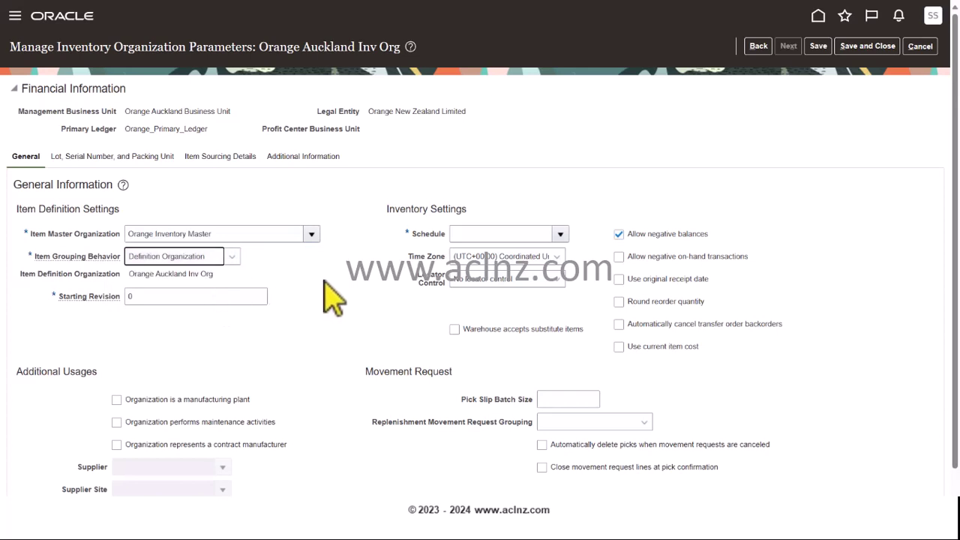
- Set the inventory schedule of the Auckland organization to the Orange default facility schedule
left_click(561, 235)
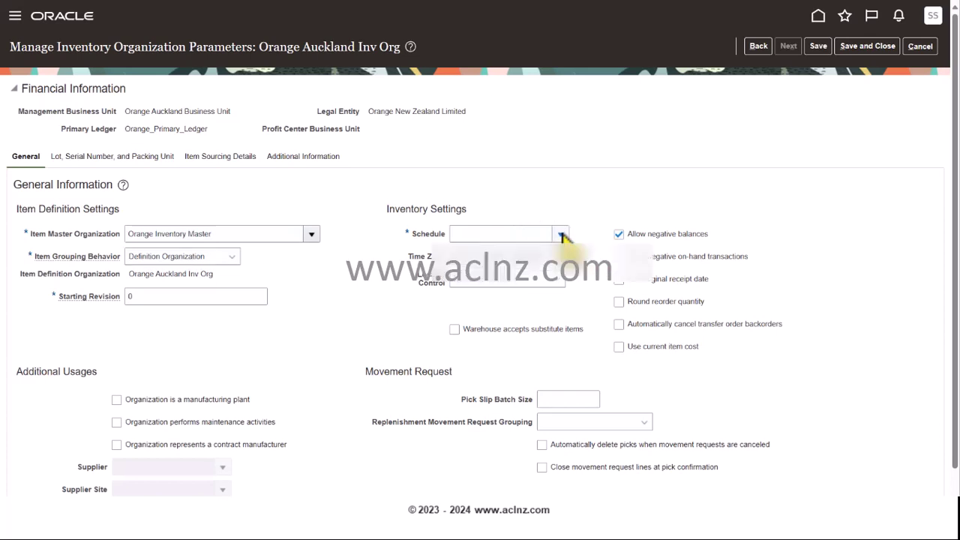
left_click(533, 270)
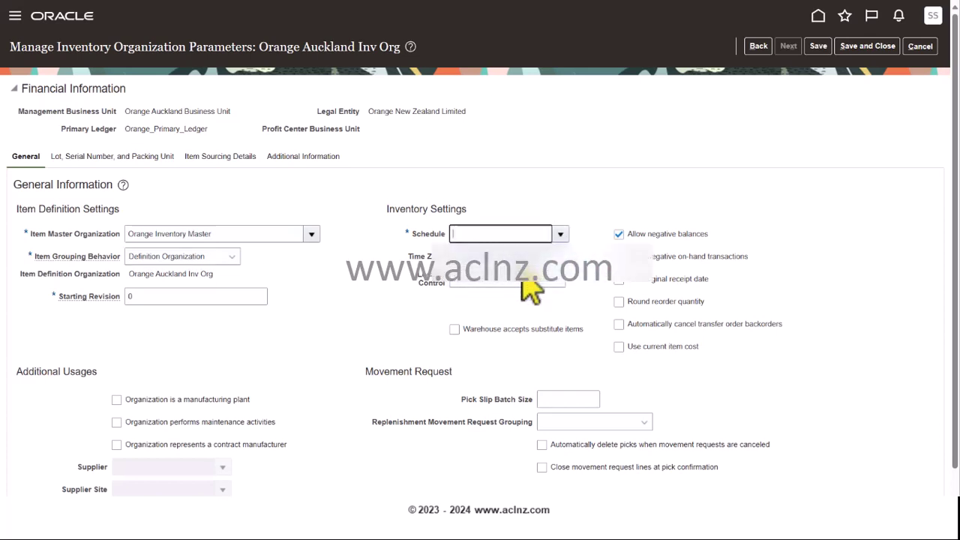
scroll(334, 319, "down", 2)
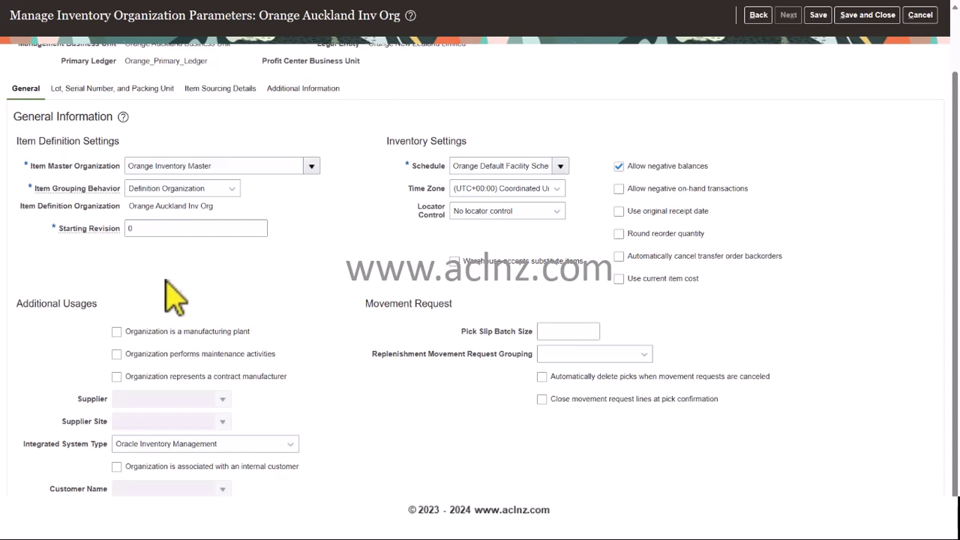
scroll(186, 301, "up", 1)
scroll(185, 300, "up", 2)
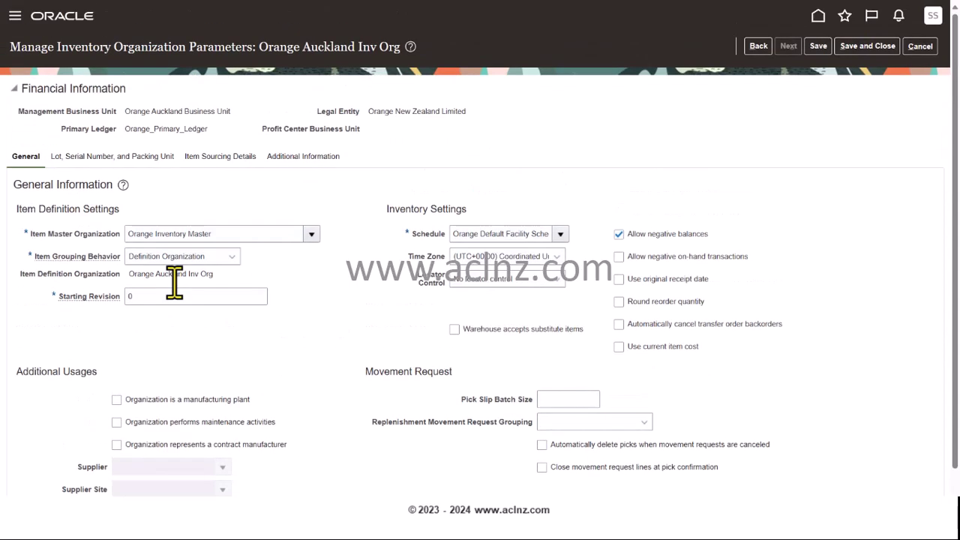
- Review the lot and serial, item sourcing and additional parameters, and save and close the Auckland organization
left_click(112, 160)
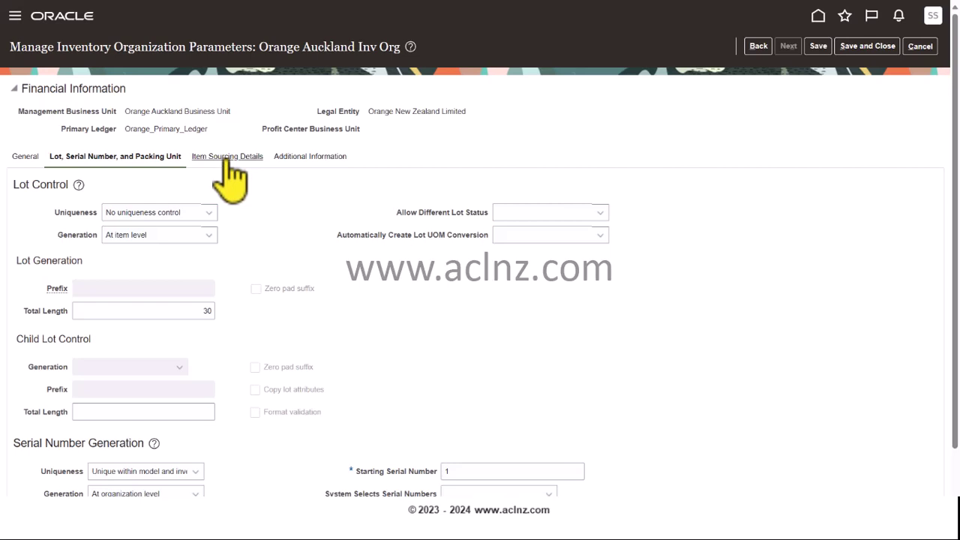
left_click(227, 159)
left_click(312, 159)
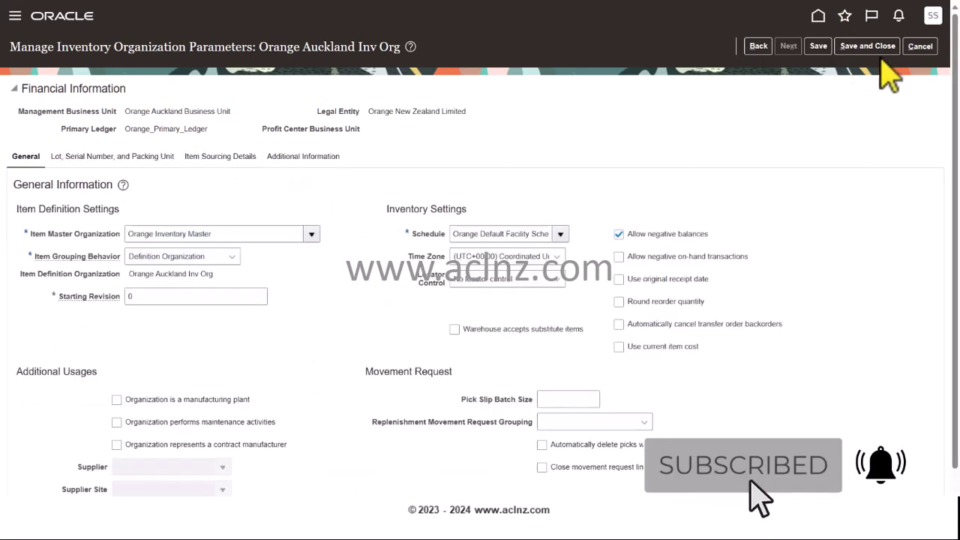
left_click(874, 46)
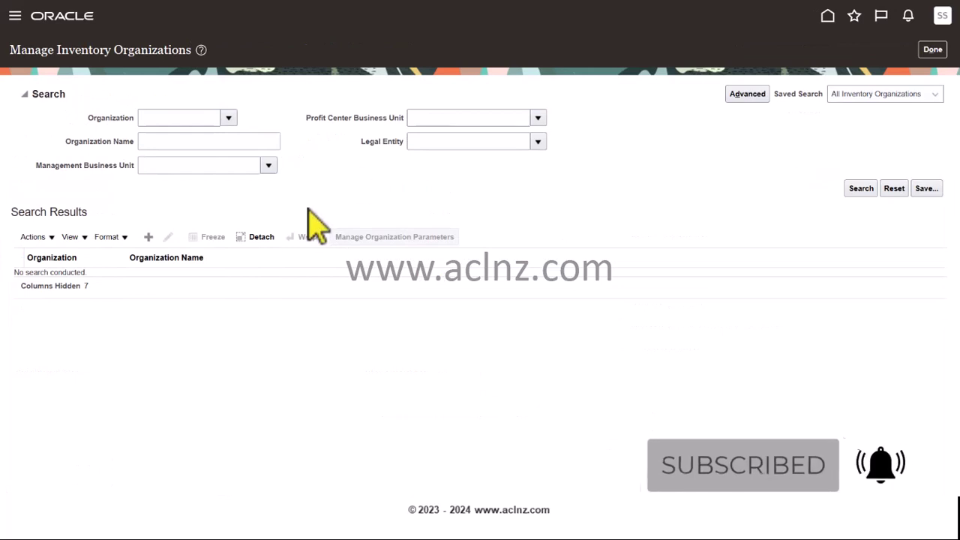
- Create a second inventory organization named Orange Wellington Inv Org with the organization code OR_WLG
left_click(149, 237)
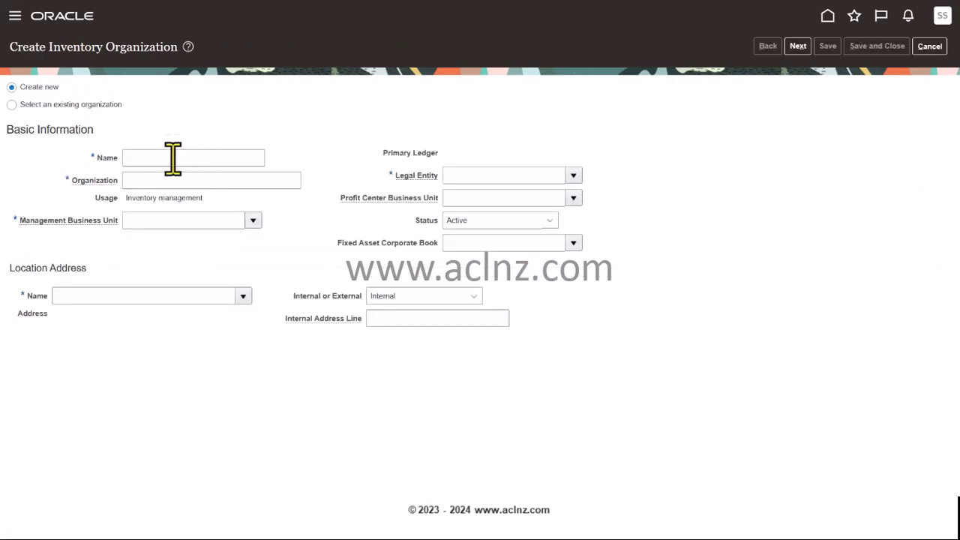
left_click(168, 160)
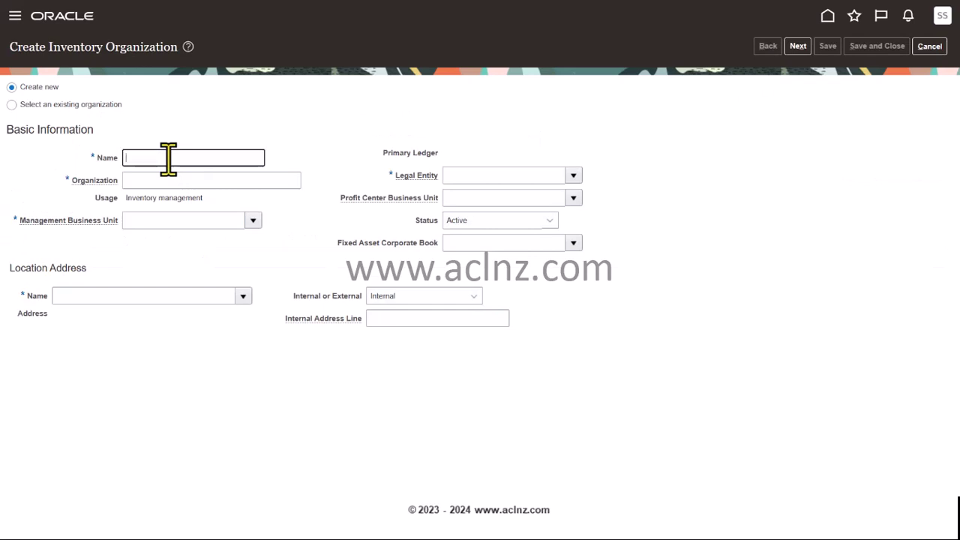
type("Orange Wellington Inv Org")
key("Tab")
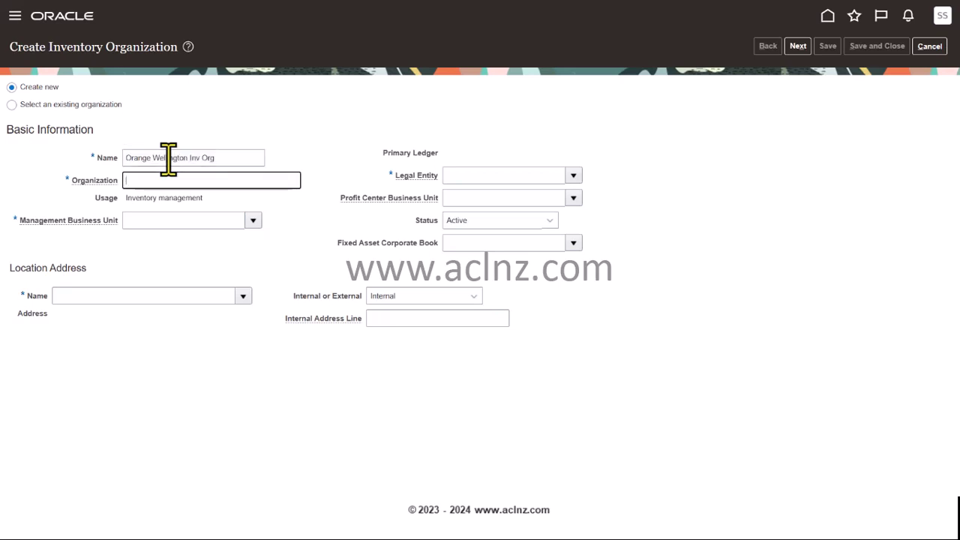
type("OR_WLG")
- Assign Orange Wellington Business Unit as the management business unit and Orange New Zealand Limited as the legal entity
left_click(253, 220)
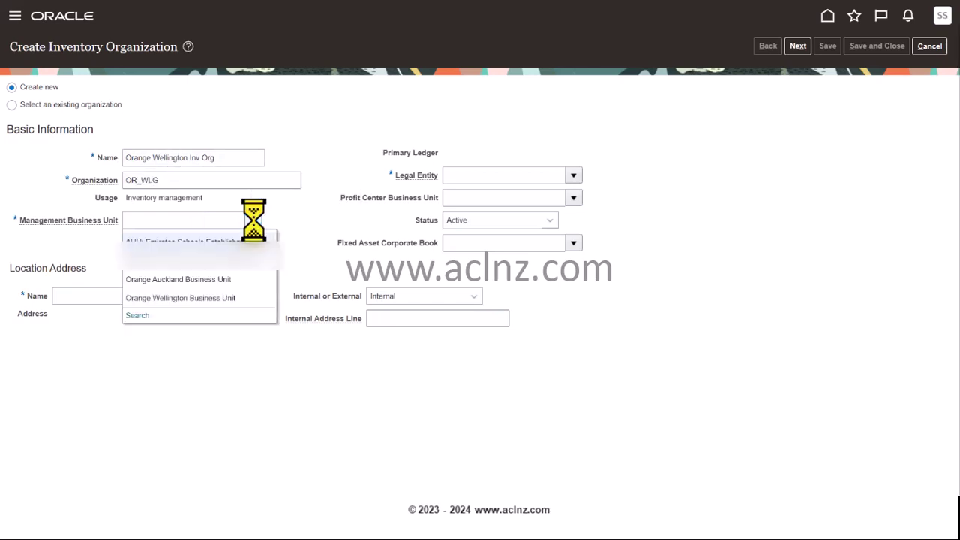
left_click(197, 297)
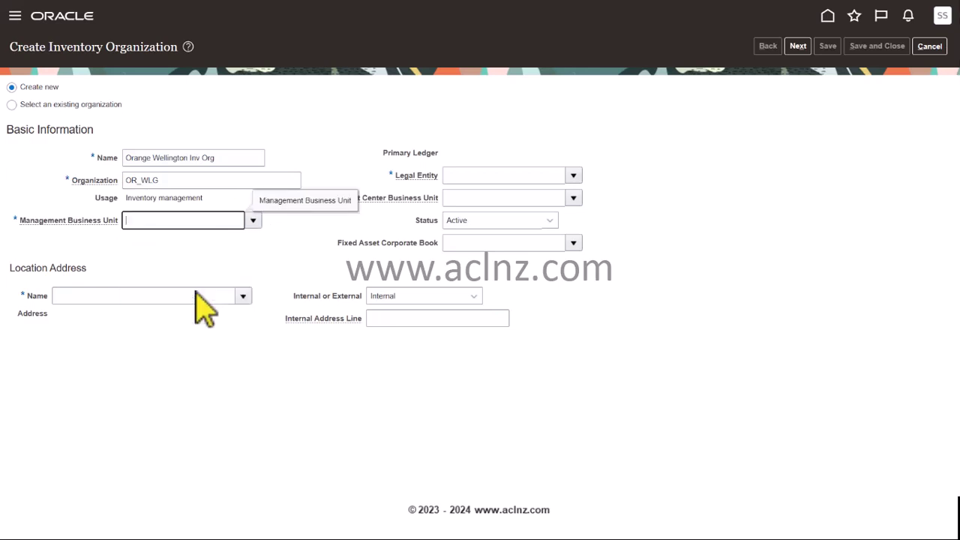
left_click(574, 175)
left_click(530, 197)
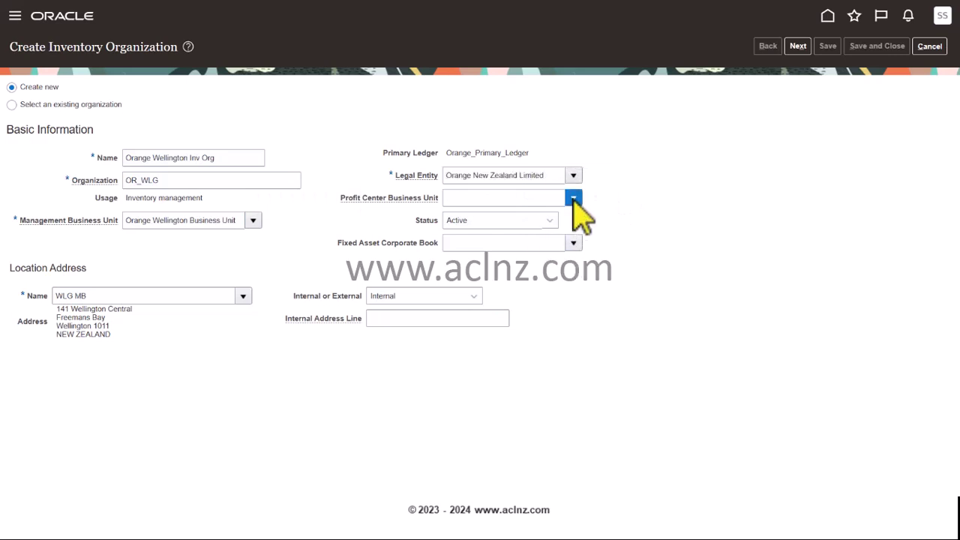
- Leave the profit center business unit blank and continue to the Wellington organization's inventory parameters
left_click(574, 199)
left_click(574, 199)
left_click(798, 47)
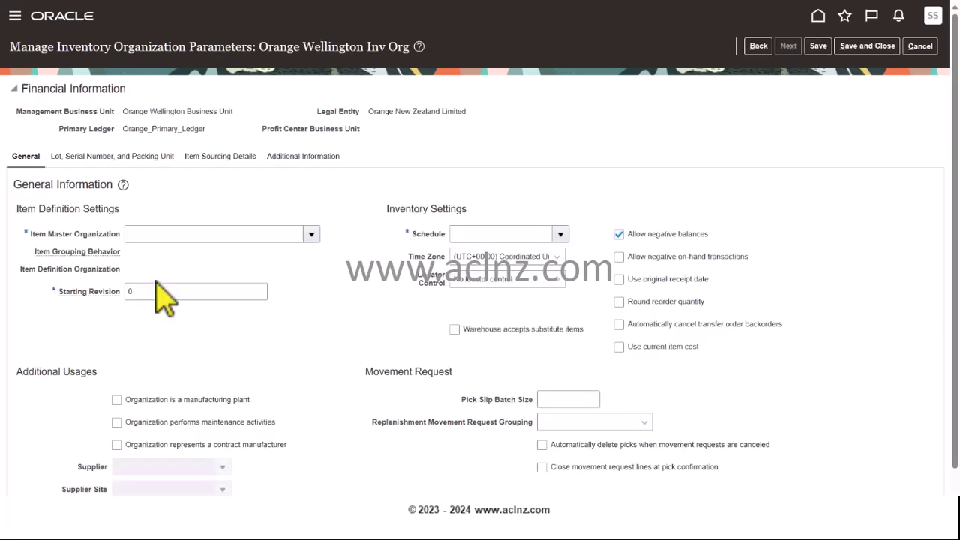
left_click(758, 47)
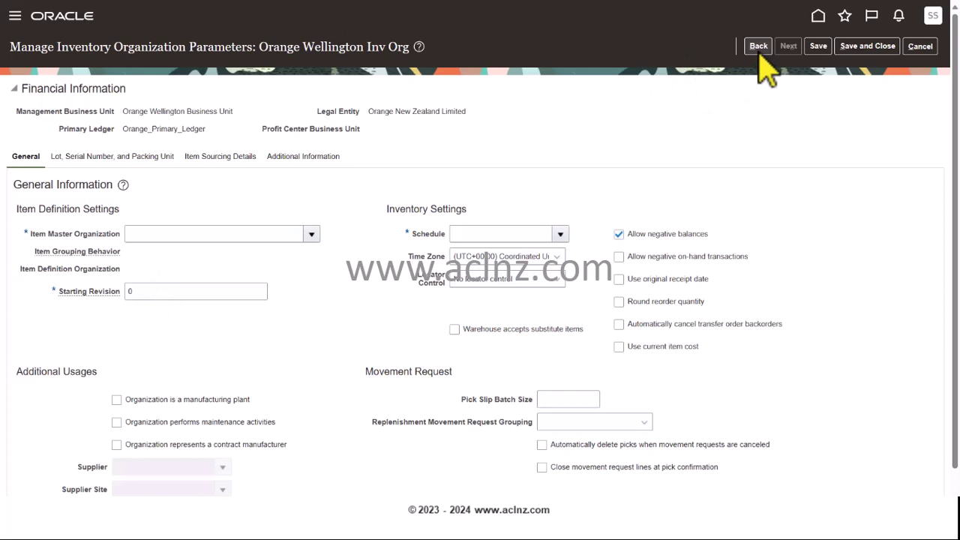
left_click(556, 170)
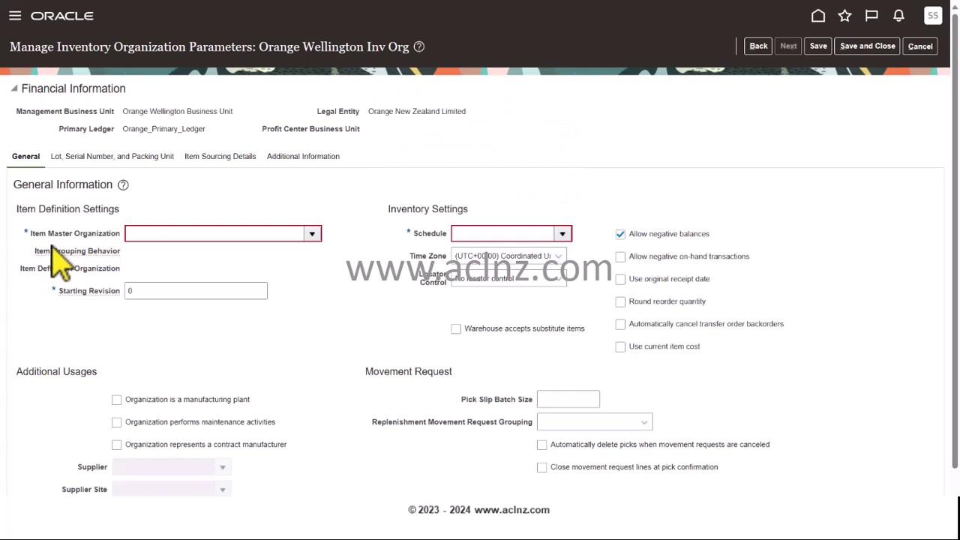
- Define the general parameters with Orange Inventory Master as item master organization, Definition Organization as item grouping behavior, and the Orange default facility schedule
left_click(312, 235)
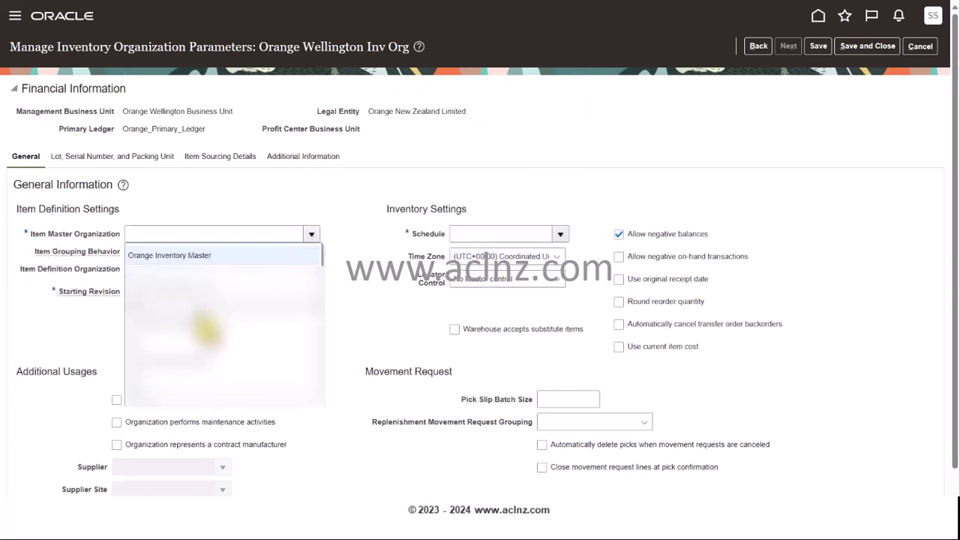
left_click(194, 371)
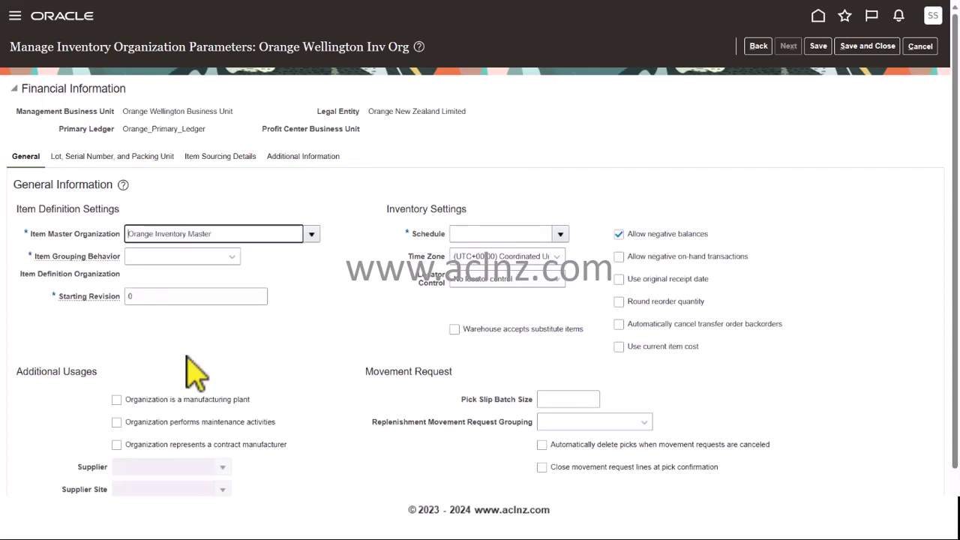
left_click(225, 258)
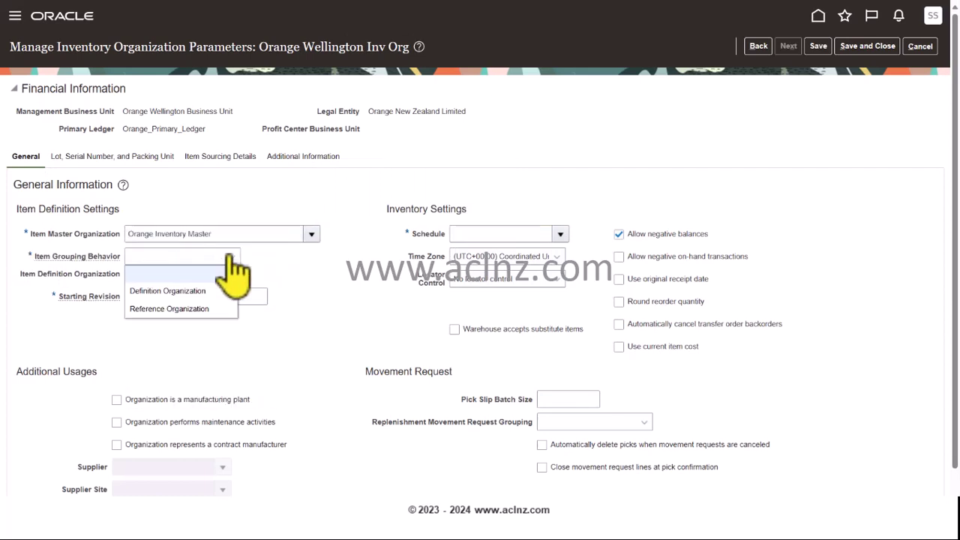
left_click(172, 291)
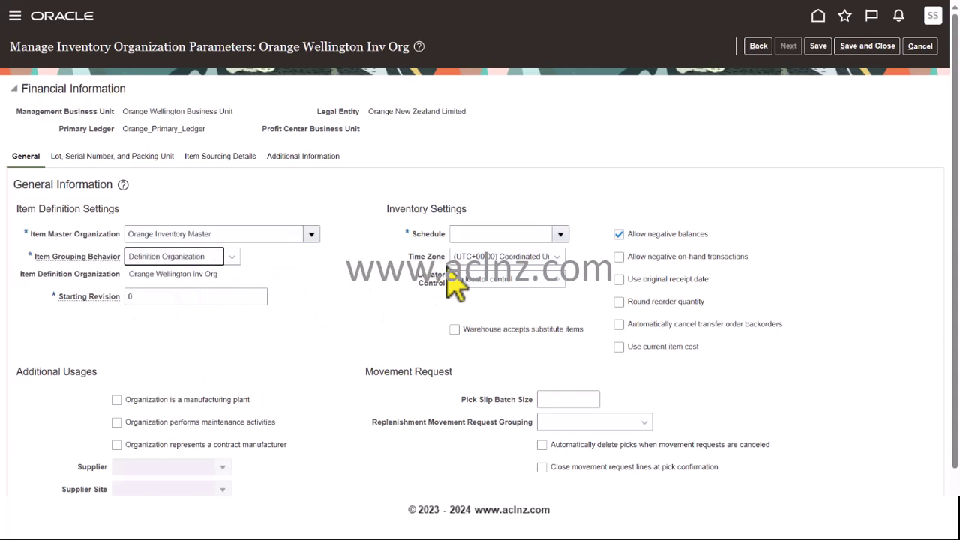
left_click(561, 235)
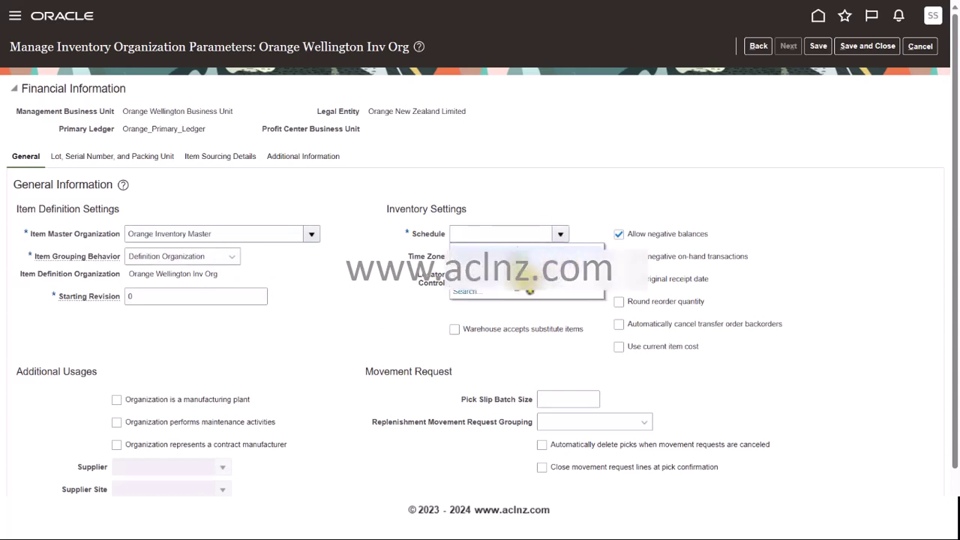
left_click(517, 269)
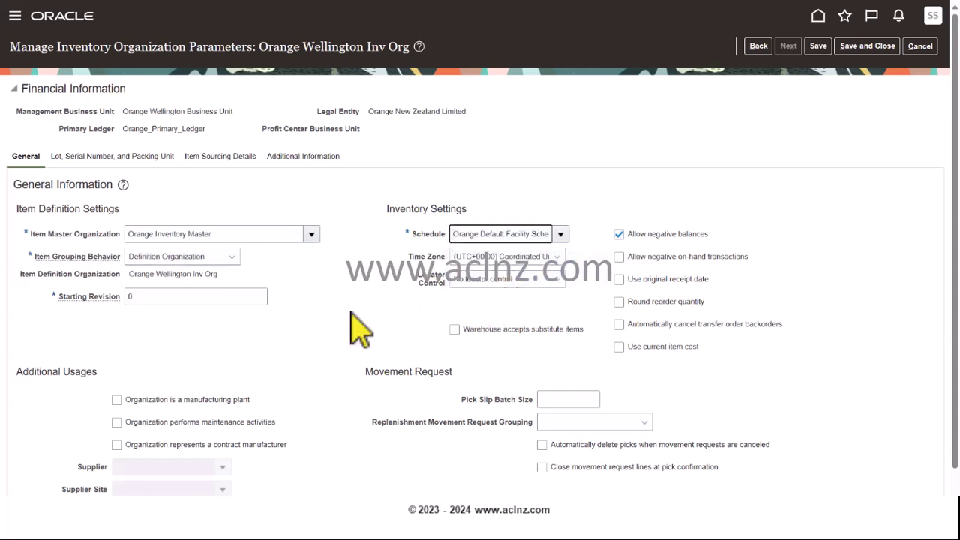
- Return to the Wellington organization's basic information, search the locations for WLG, and set the location address to WLG Main Warehouse
left_click(758, 45)
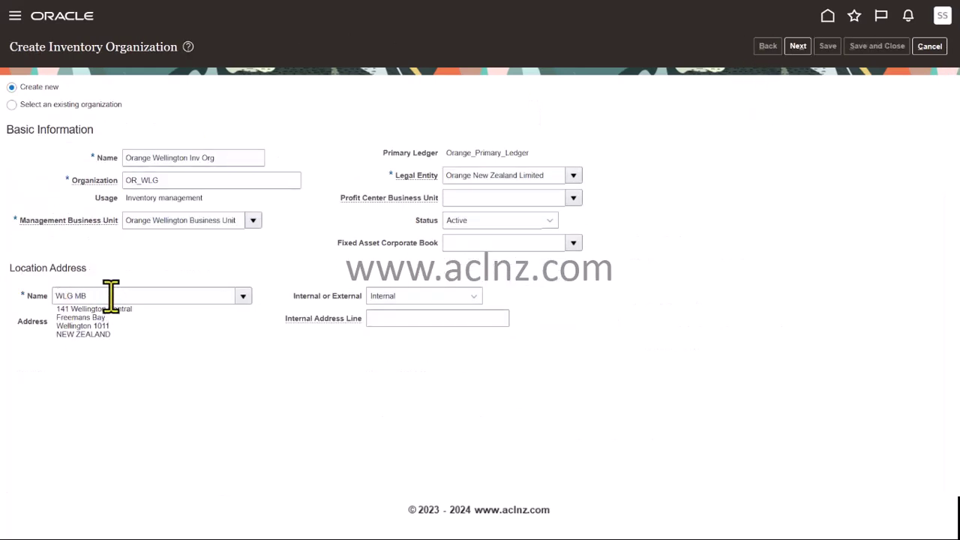
left_click(111, 295)
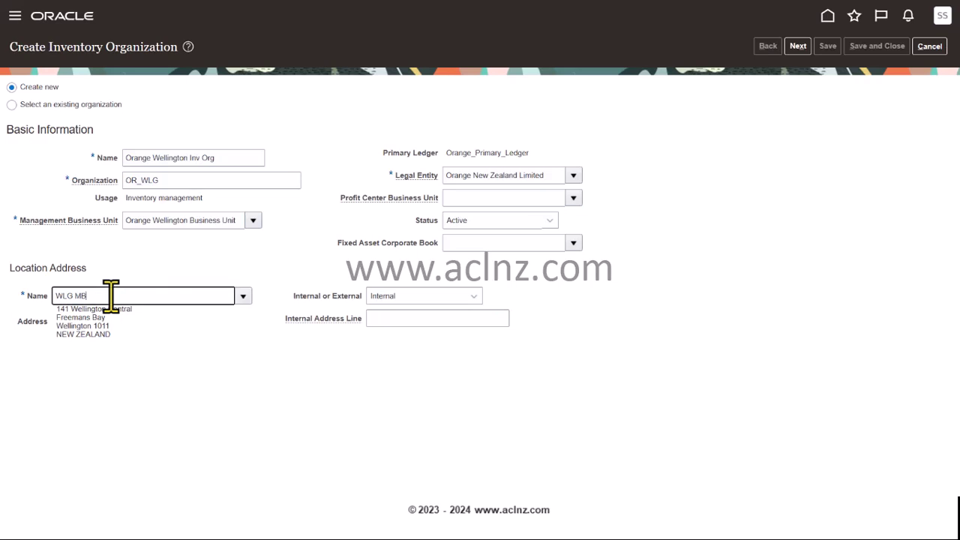
left_click(243, 297)
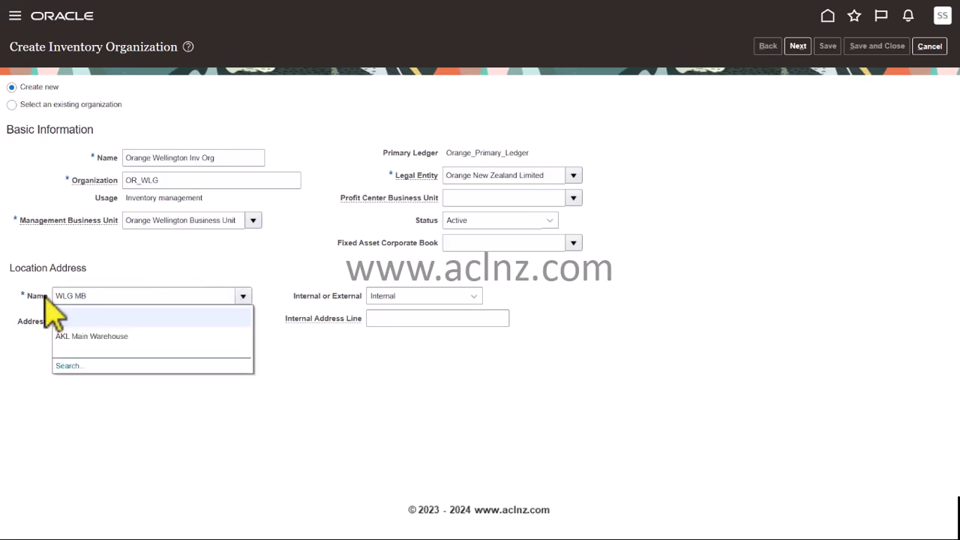
left_click(69, 366)
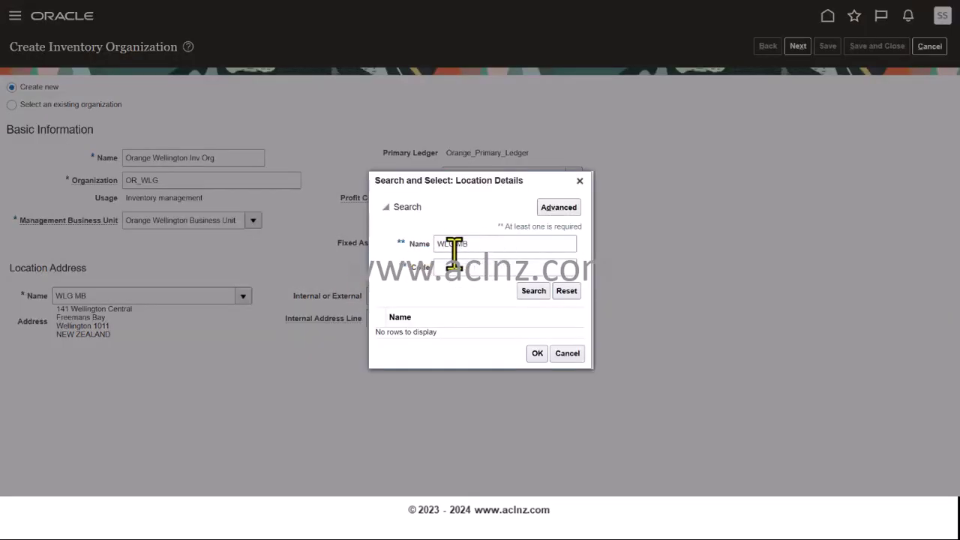
left_click(469, 244)
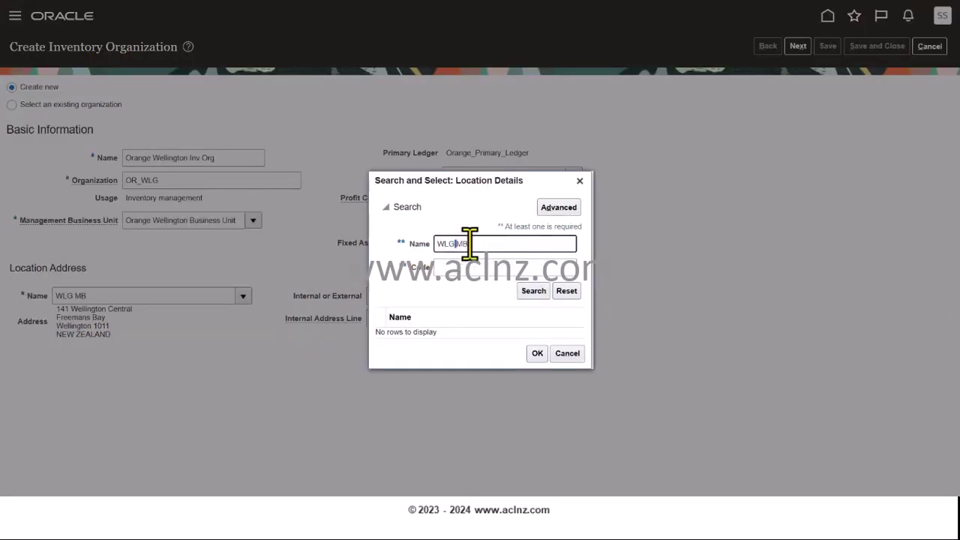
left_click(533, 291)
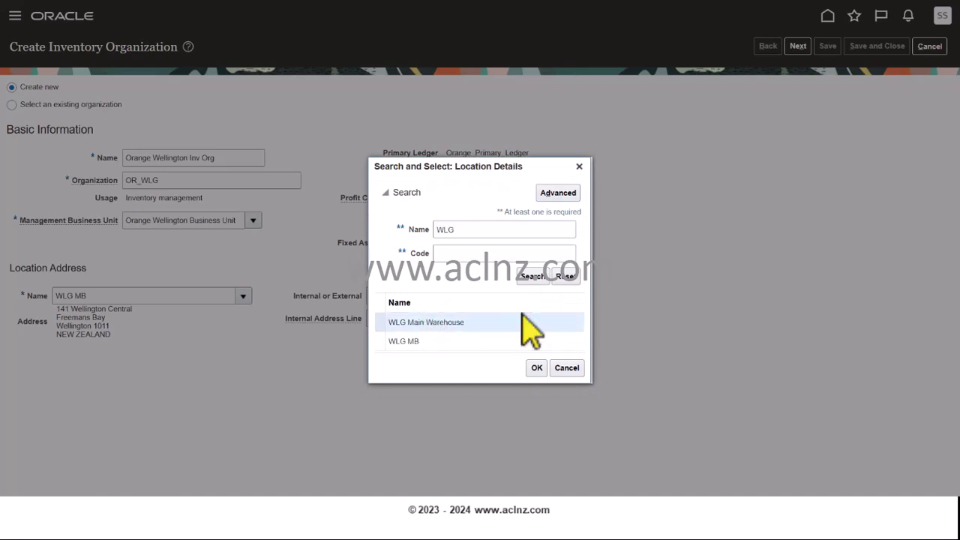
left_click(538, 367)
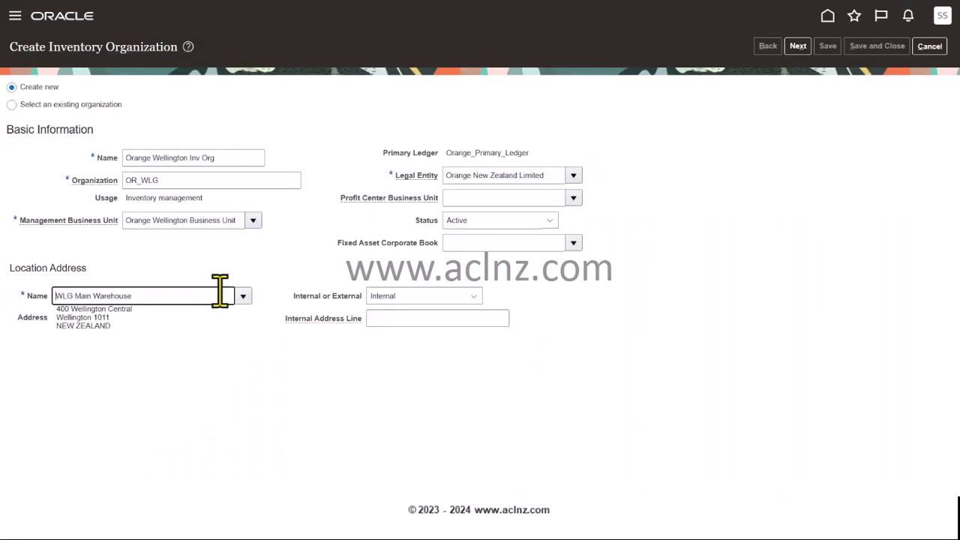
- Proceed to the Wellington organization's parameters again, then save and close the organization
left_click(800, 46)
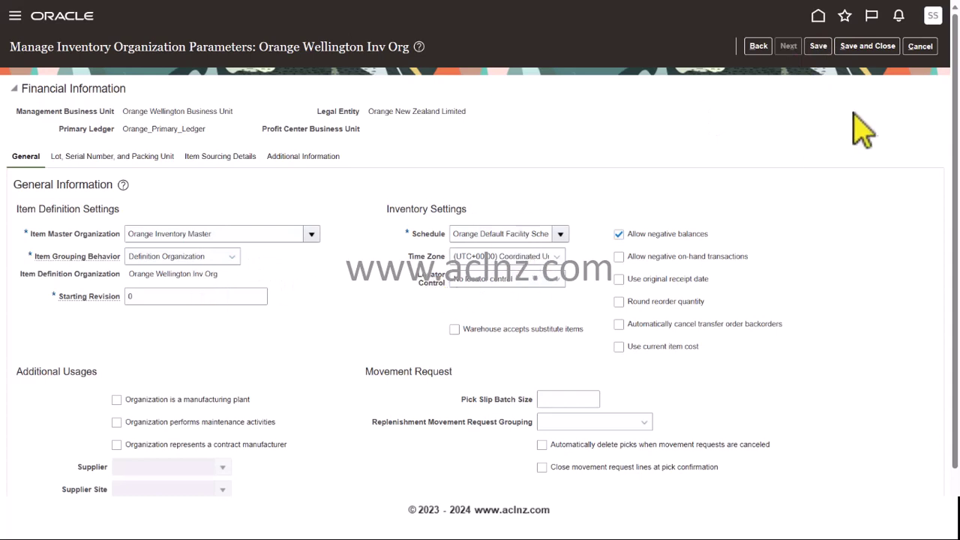
left_click(865, 50)
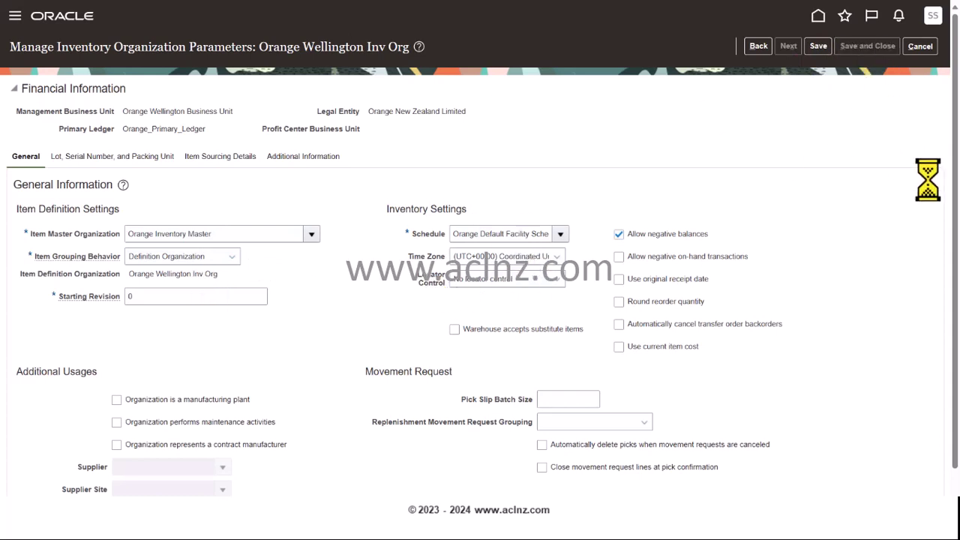